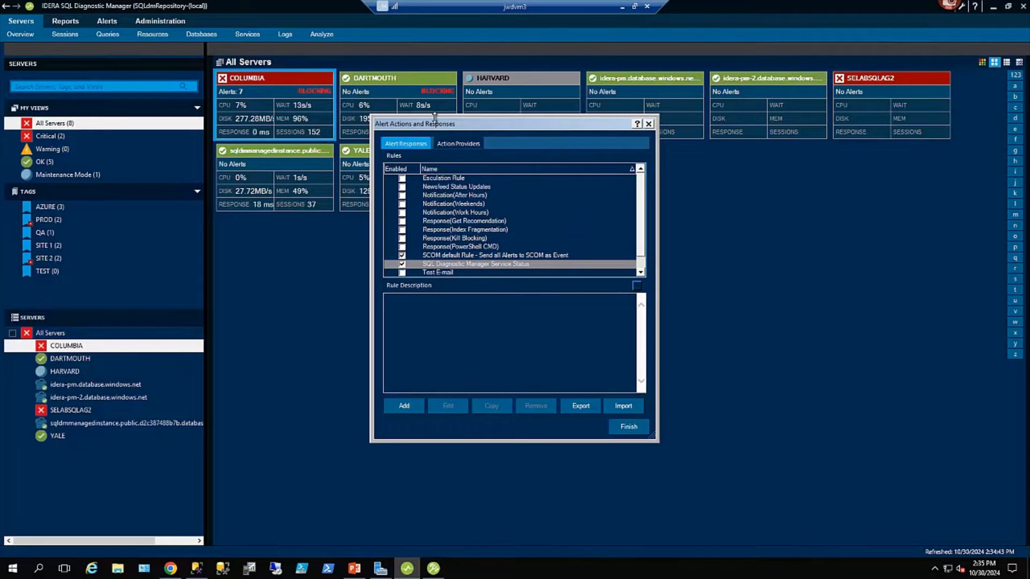
# Close the Alert Actions and Responses window and reopen it from the console's configuration tools
pyautogui.click(648, 125)
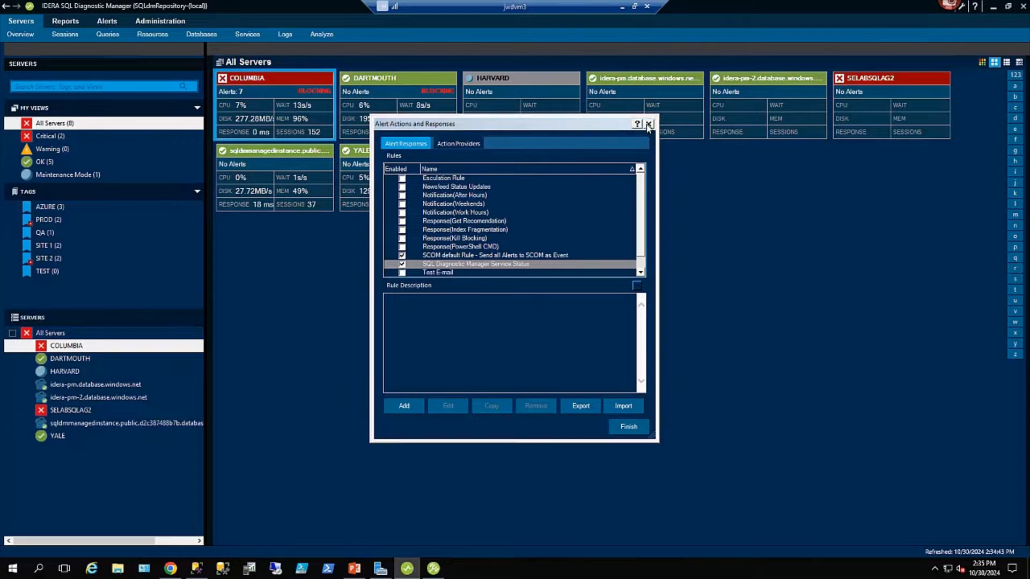
pyautogui.click(962, 12)
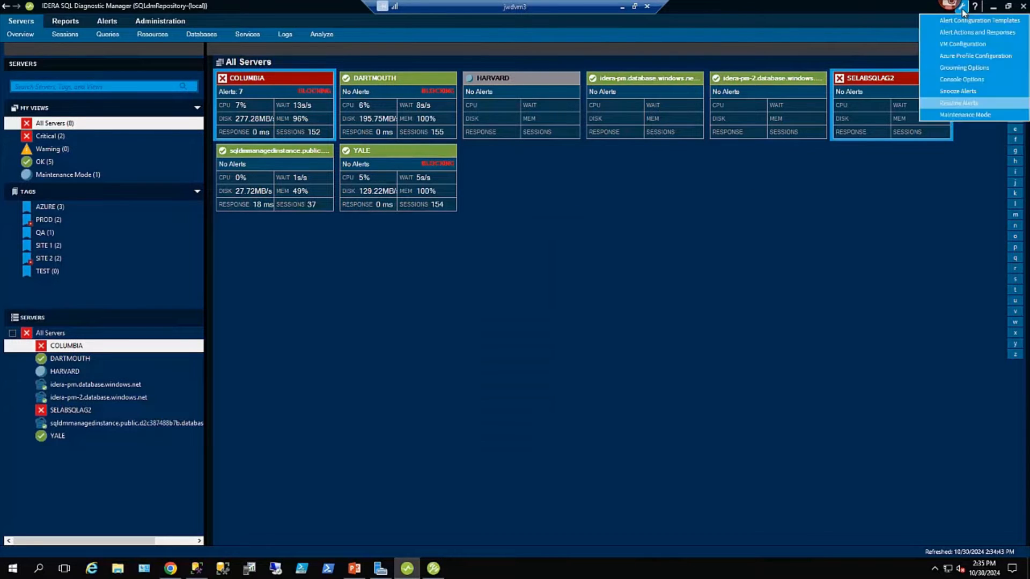
pyautogui.click(963, 36)
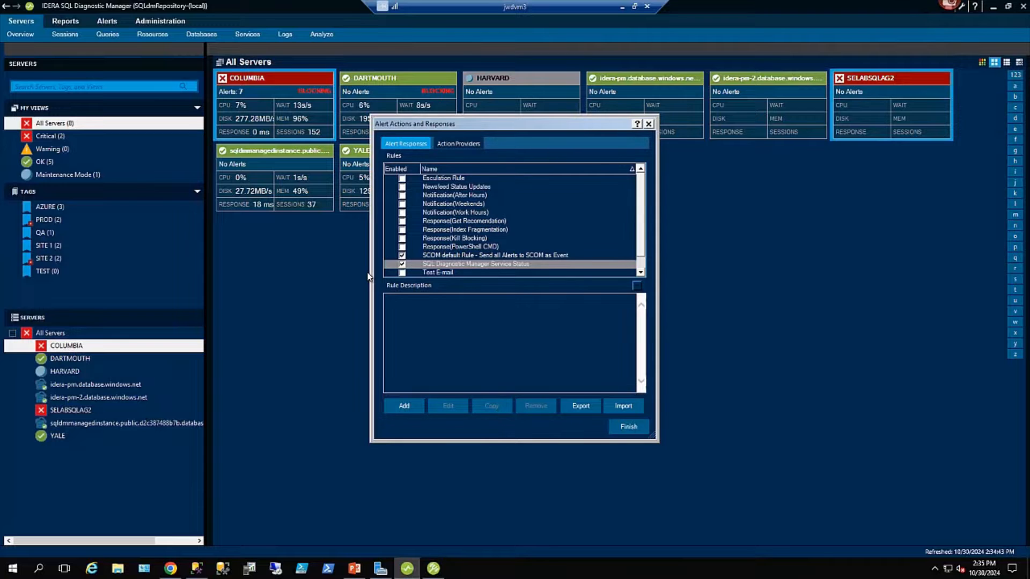
# Examine the descriptions of the existing alert response rules, from the escalation and notification rules to the SCOM default rule
pyautogui.click(444, 247)
pyautogui.click(443, 230)
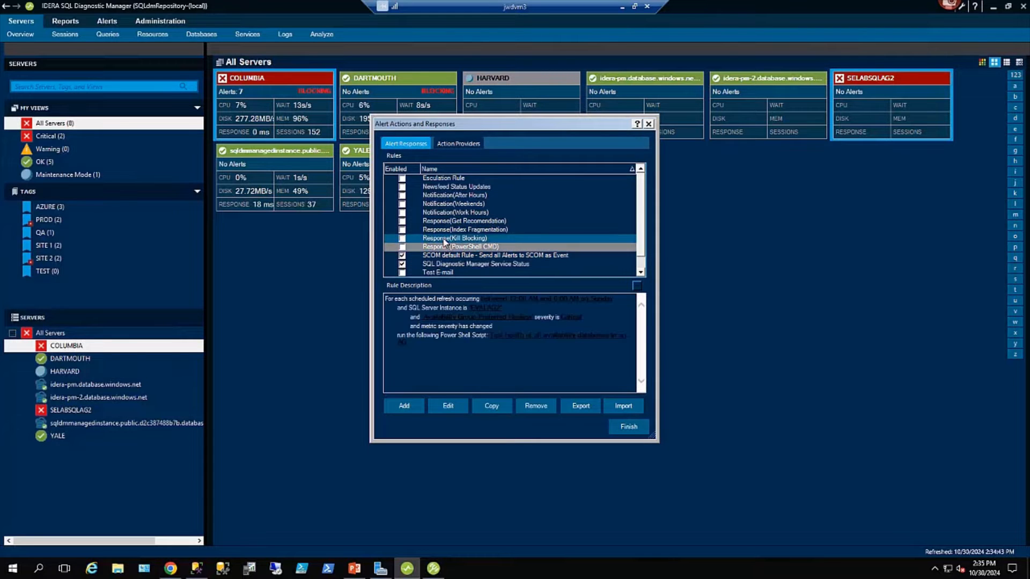
pyautogui.click(443, 221)
pyautogui.click(443, 195)
pyautogui.click(444, 178)
pyautogui.click(443, 187)
pyautogui.click(444, 204)
pyautogui.click(443, 213)
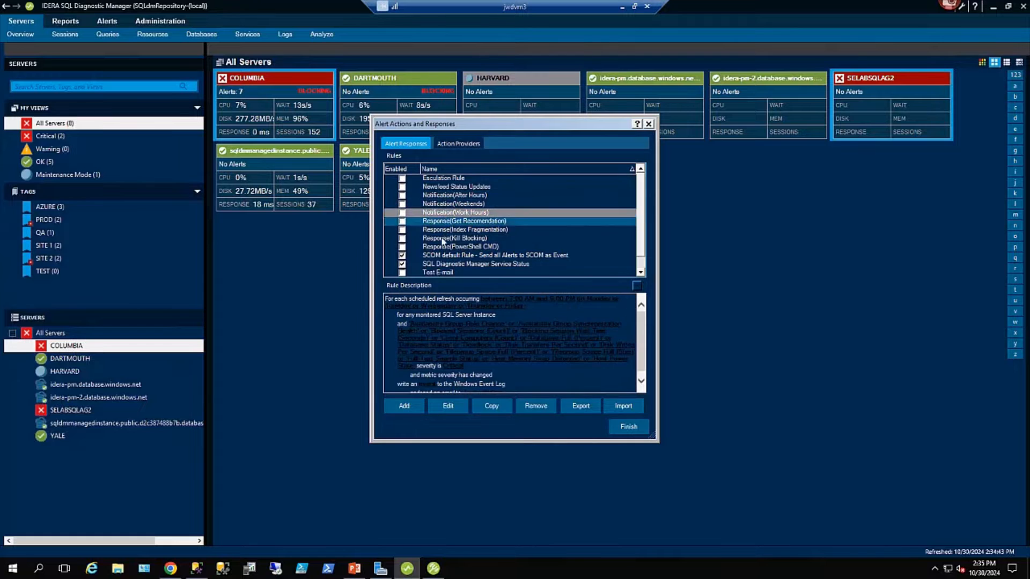
pyautogui.click(470, 263)
pyautogui.click(469, 255)
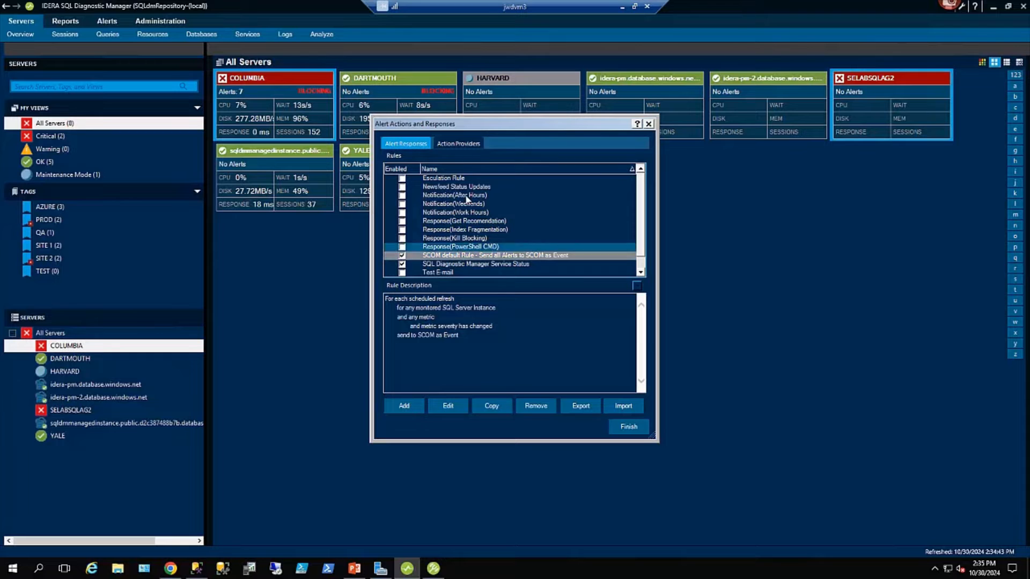
# Review the available action providers, from the Email (SMTP) Provider to the SQL Script Action Provider
pyautogui.click(469, 147)
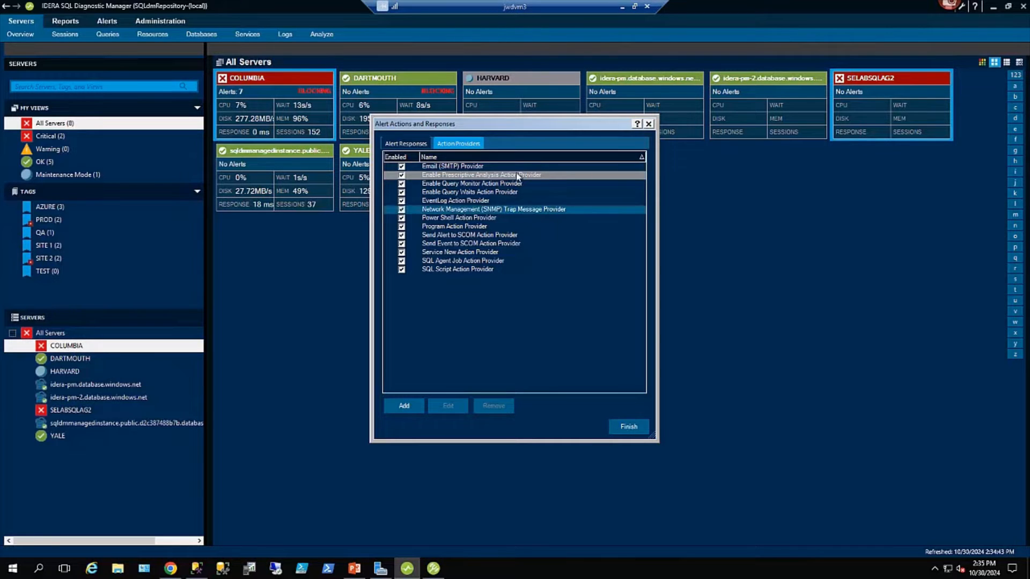
pyautogui.click(447, 167)
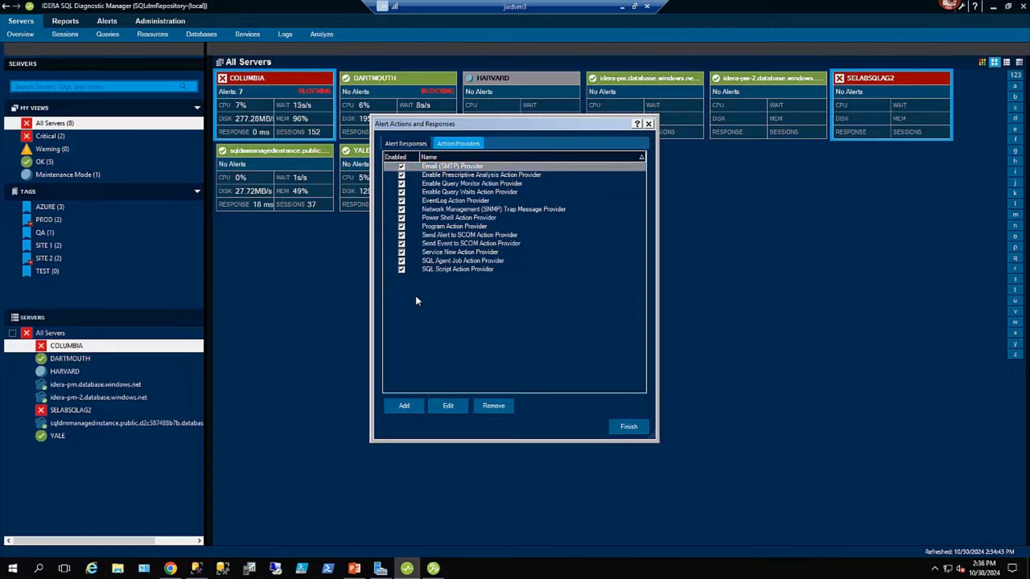
pyautogui.click(438, 275)
pyautogui.click(442, 271)
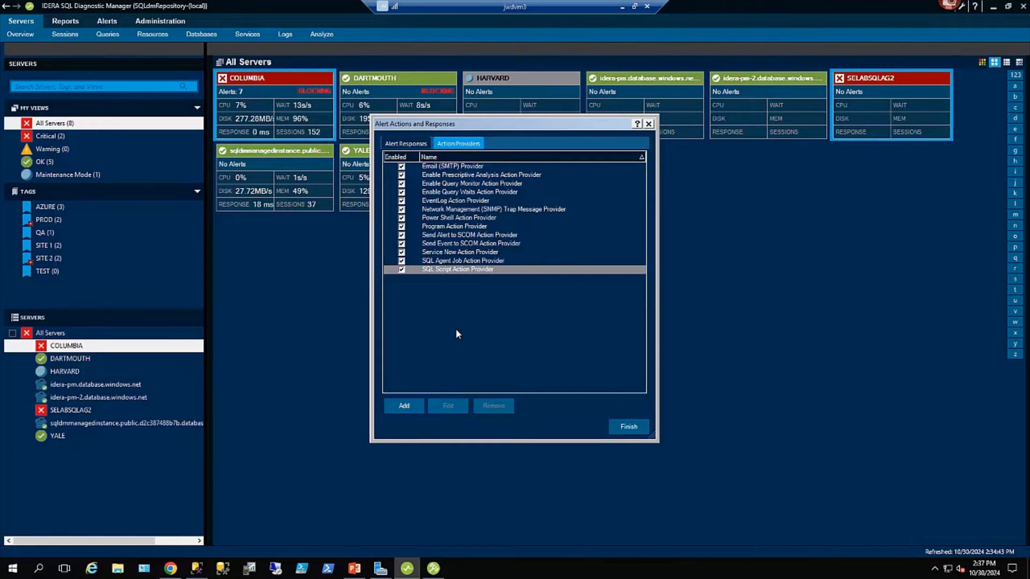
# Return to the alert response rules, view the blank form for a new rule, and close it without saving
pyautogui.click(405, 145)
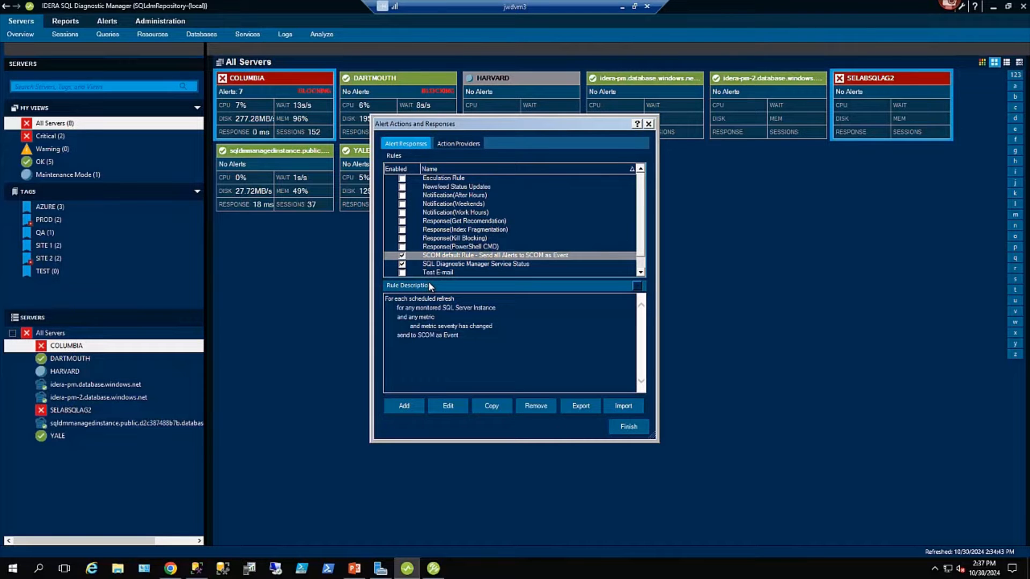
pyautogui.click(404, 407)
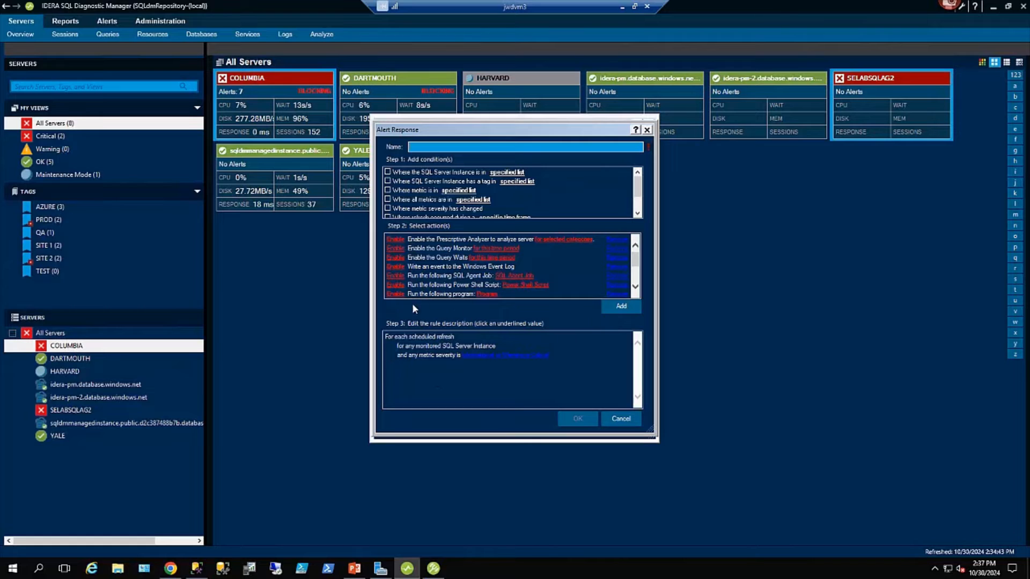
pyautogui.click(647, 131)
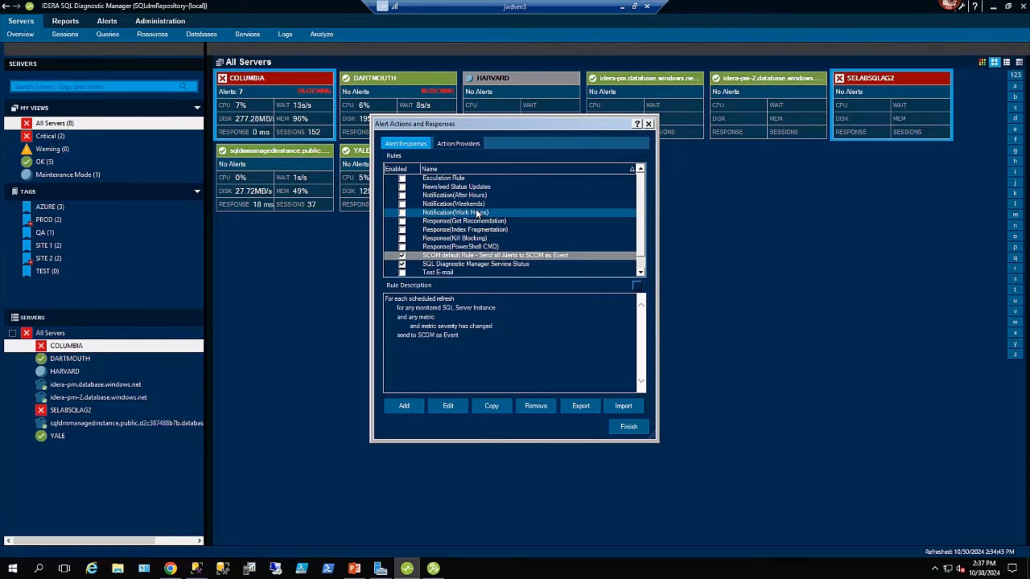
# Open the Notification(Work Hours) rule for editing and review its available conditions
pyautogui.click(453, 214)
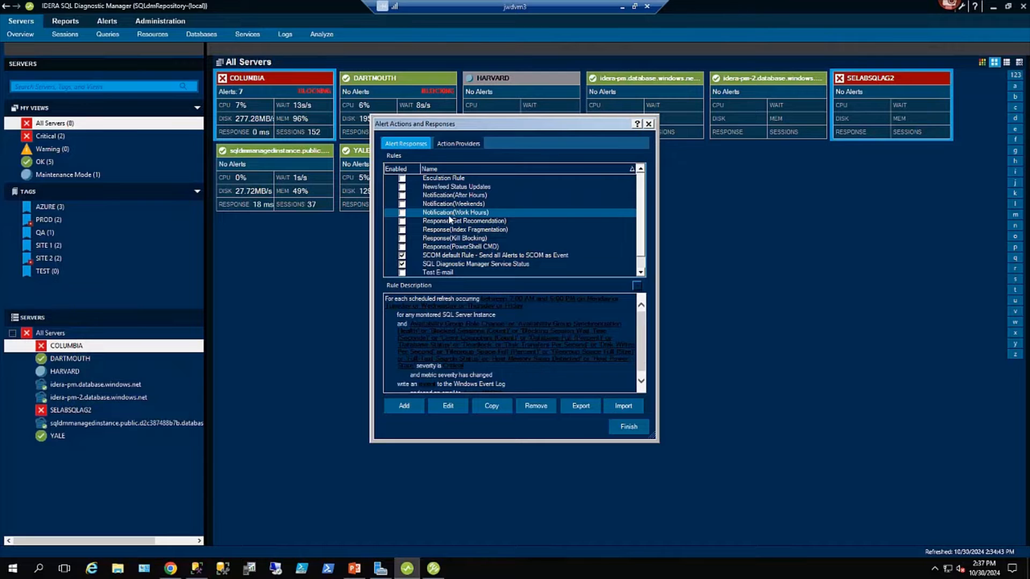
pyautogui.click(448, 406)
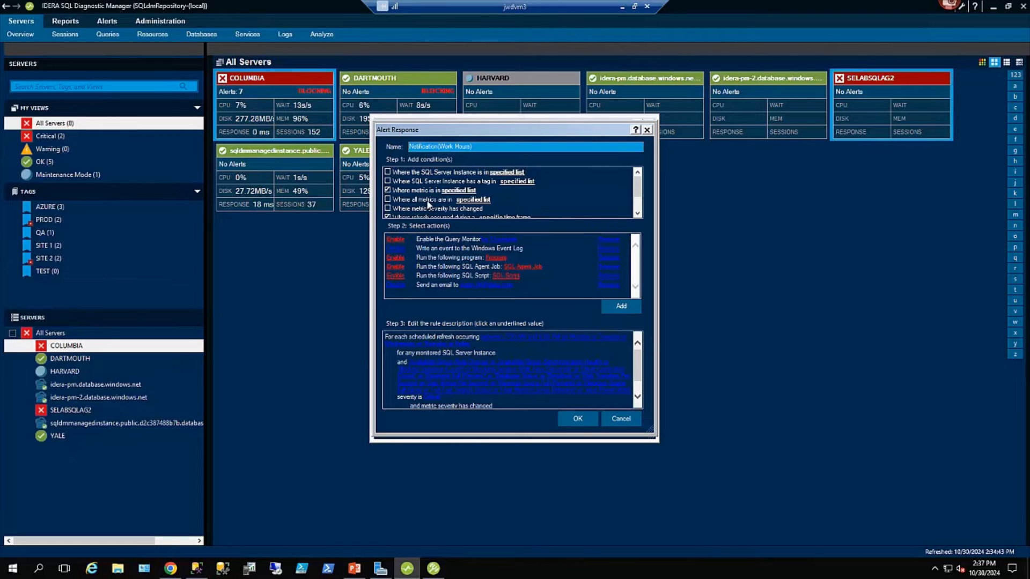
pyautogui.click(637, 213)
pyautogui.click(637, 213)
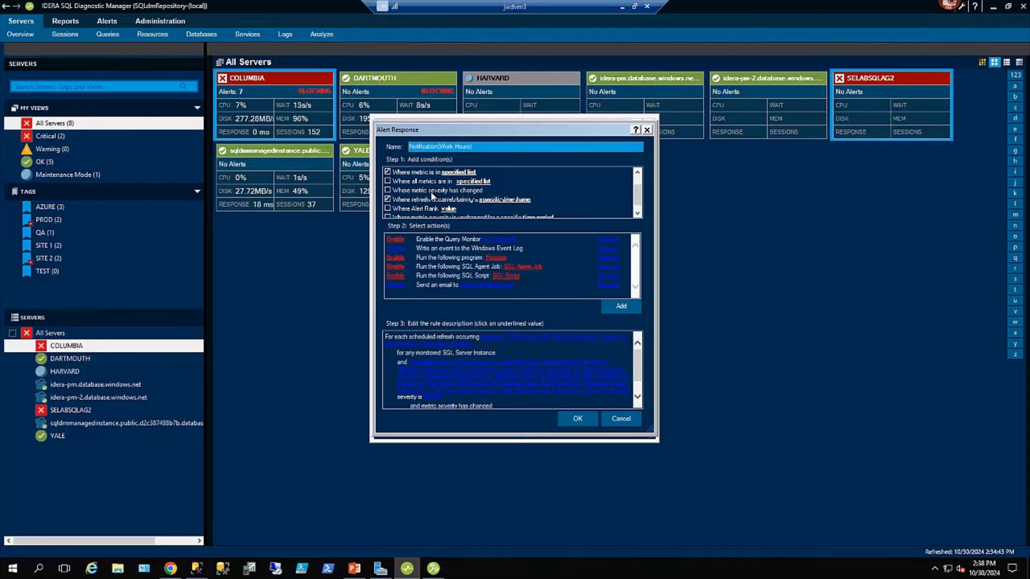
pyautogui.click(637, 213)
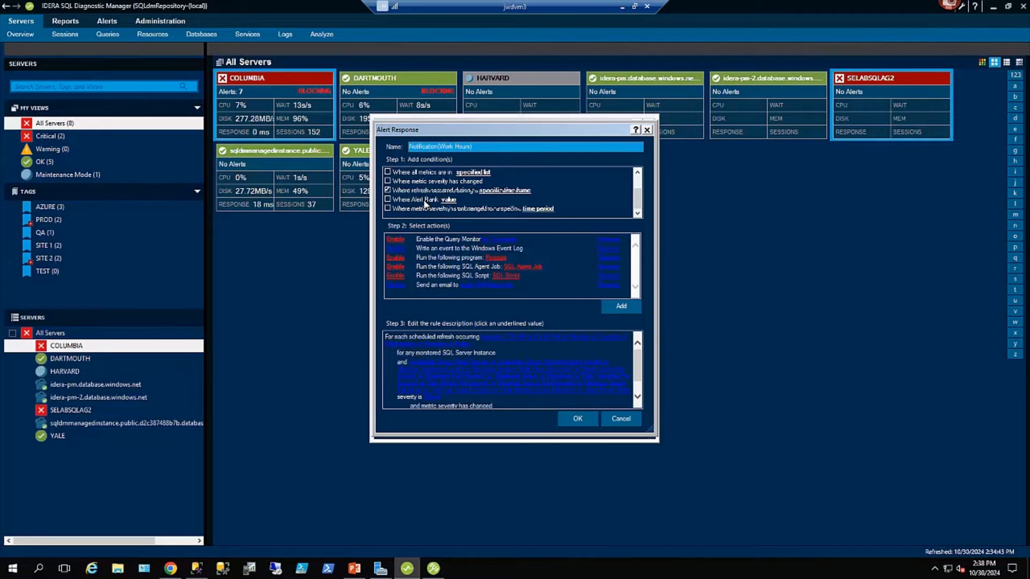
# Try toggling the condition for metric severity being unchanged for a specific time period in the Notification(Work Hours) rule
pyautogui.click(387, 209)
pyautogui.click(387, 209)
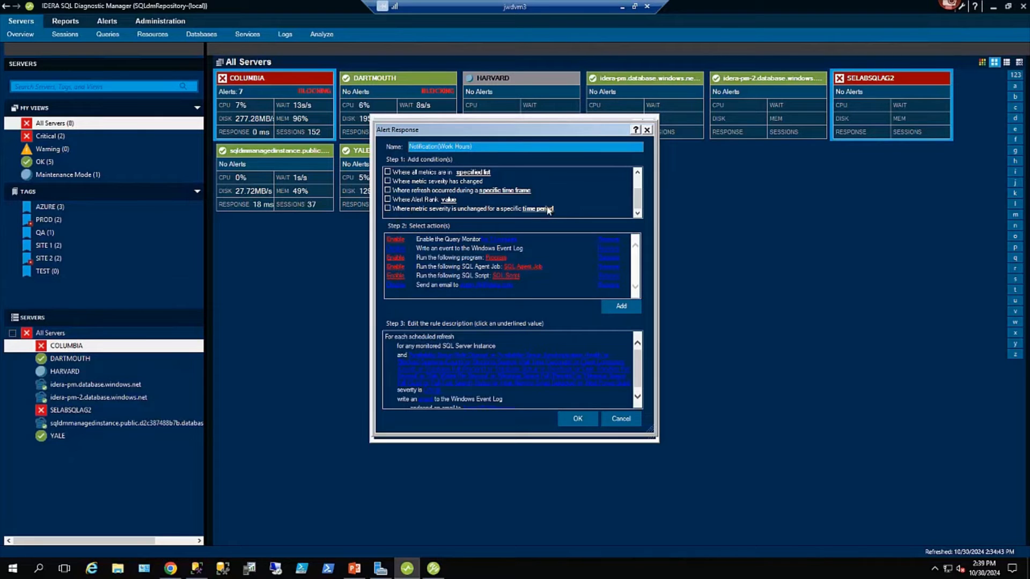
pyautogui.click(388, 209)
pyautogui.click(388, 208)
# Browse the selectable metrics for the Notification(Work Hours) rule, then cancel the metric selection and the rule edit
pyautogui.click(517, 376)
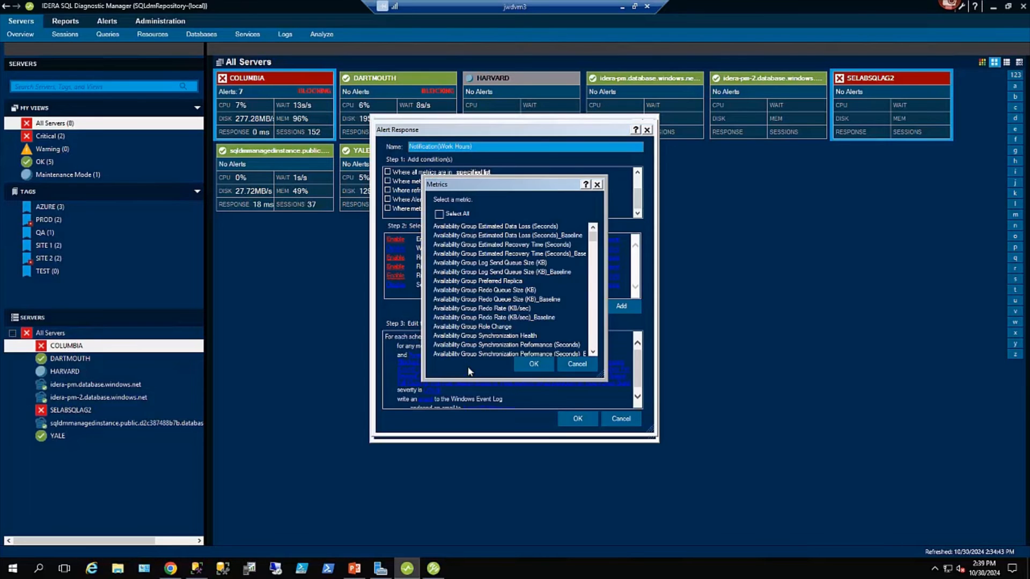
pyautogui.click(593, 351)
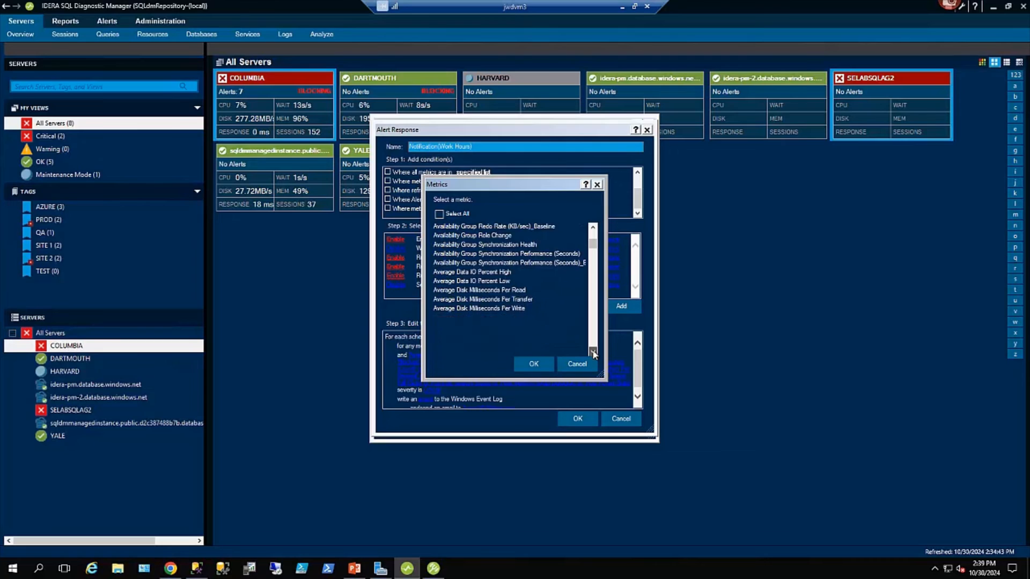
pyautogui.click(453, 328)
pyautogui.click(479, 299)
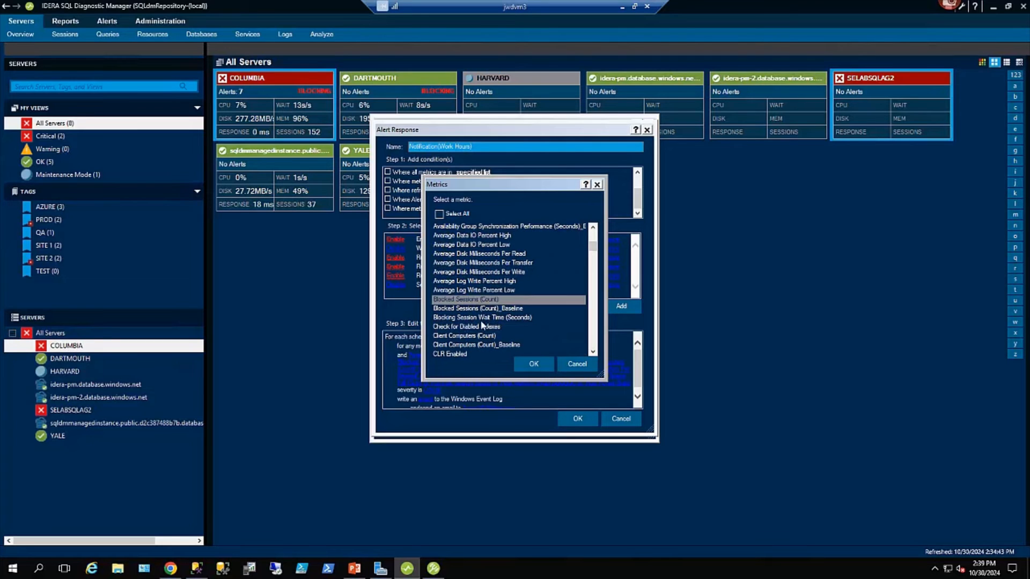
pyautogui.click(481, 345)
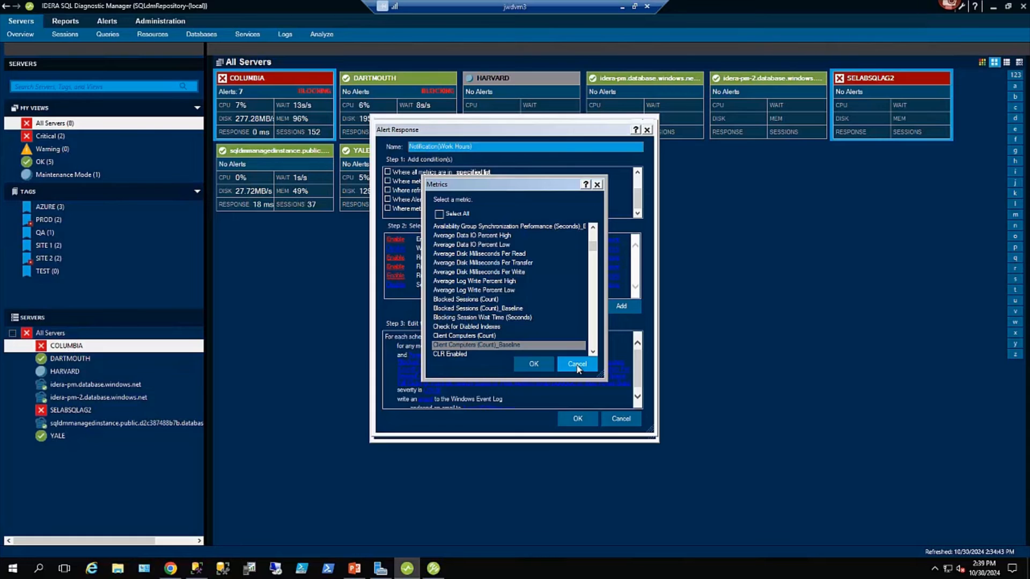
pyautogui.click(577, 365)
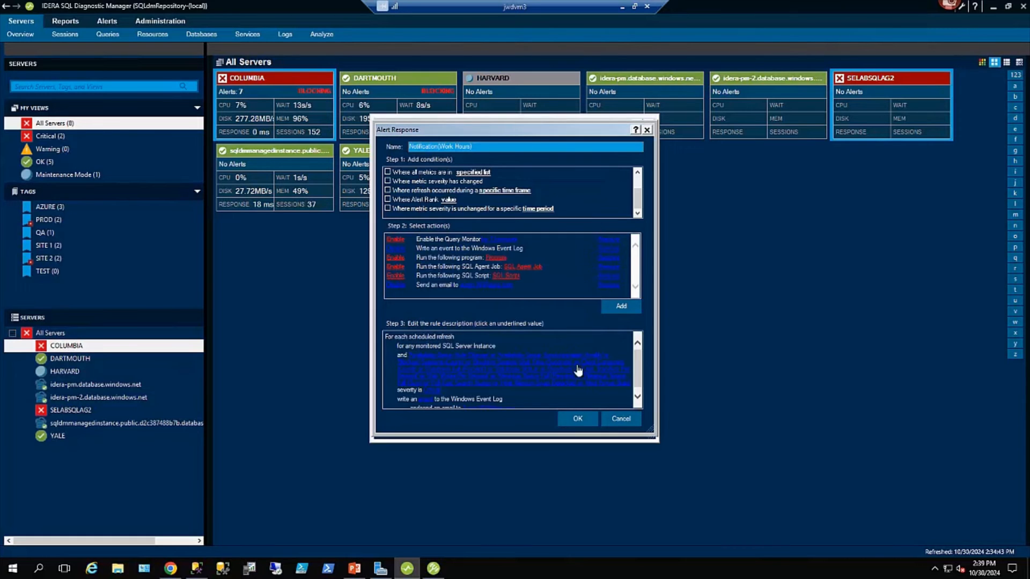
pyautogui.click(621, 419)
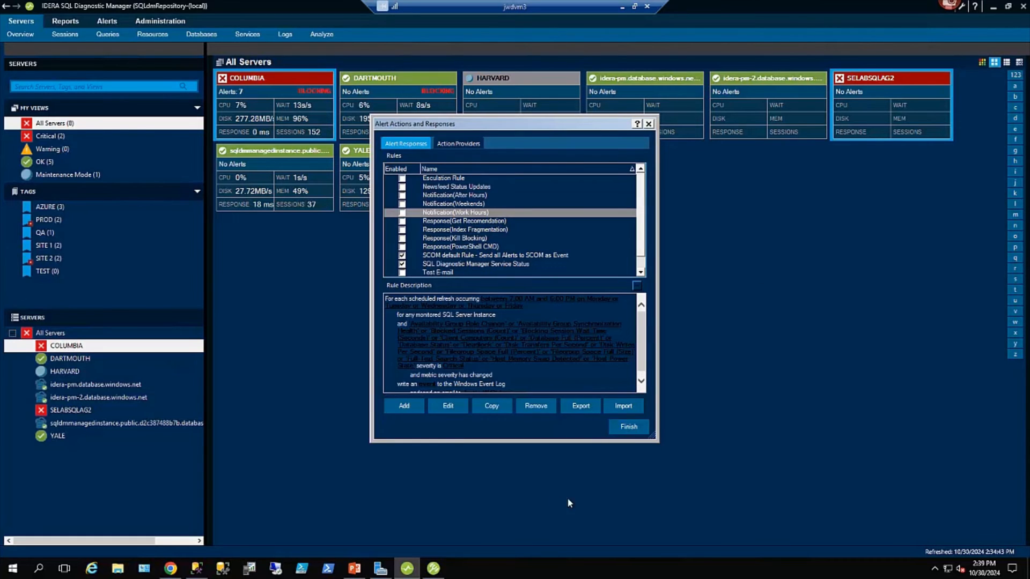
# Open the Response(Kill Blocking) rule for editing and check which server tags it applies to
pyautogui.click(481, 213)
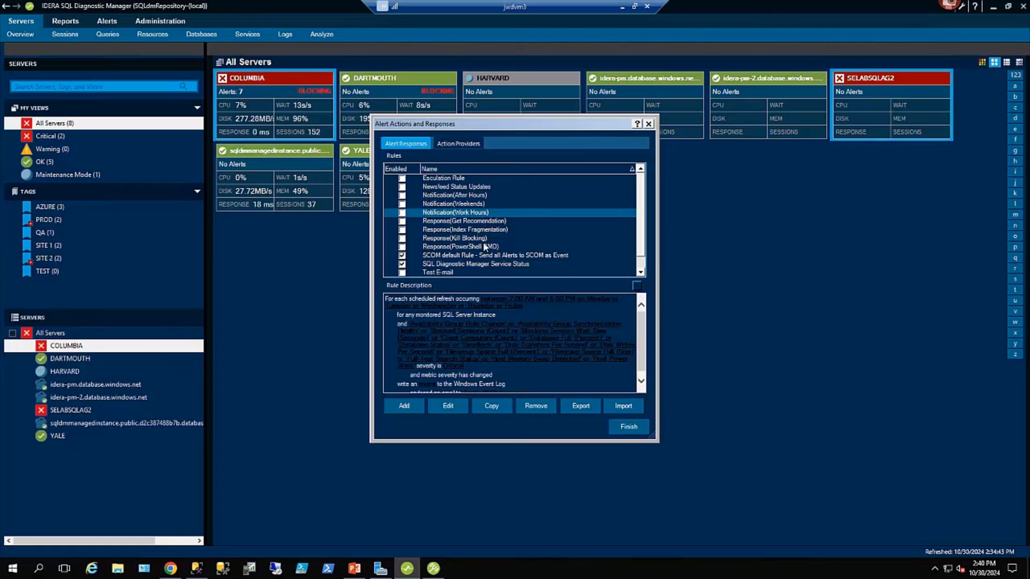
pyautogui.click(453, 243)
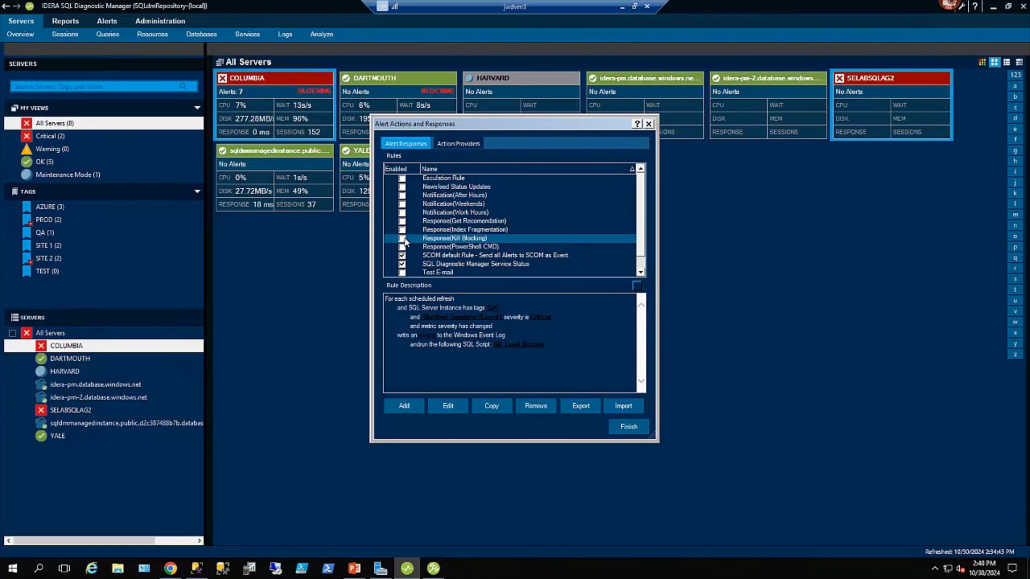
pyautogui.click(453, 392)
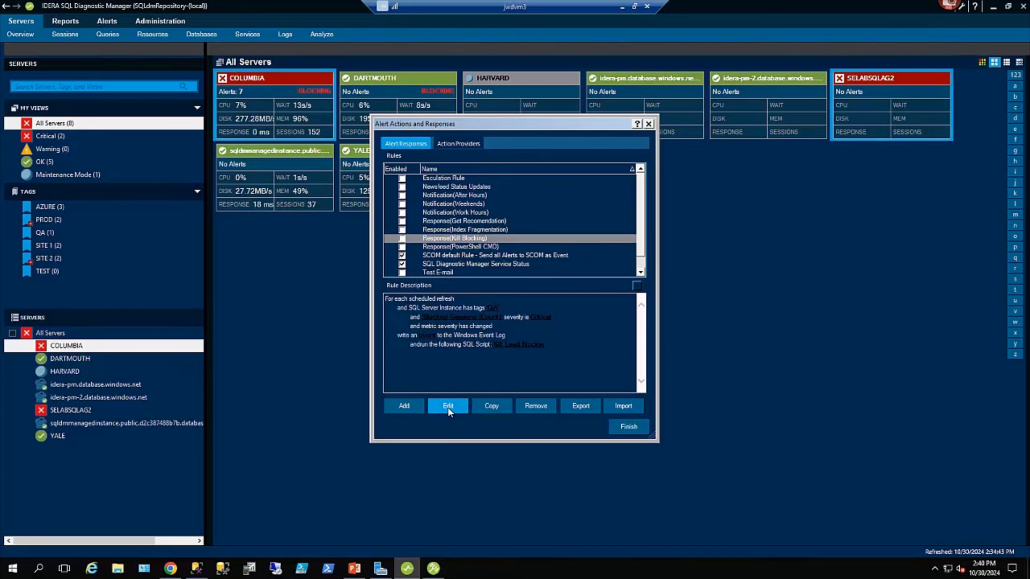
pyautogui.click(448, 406)
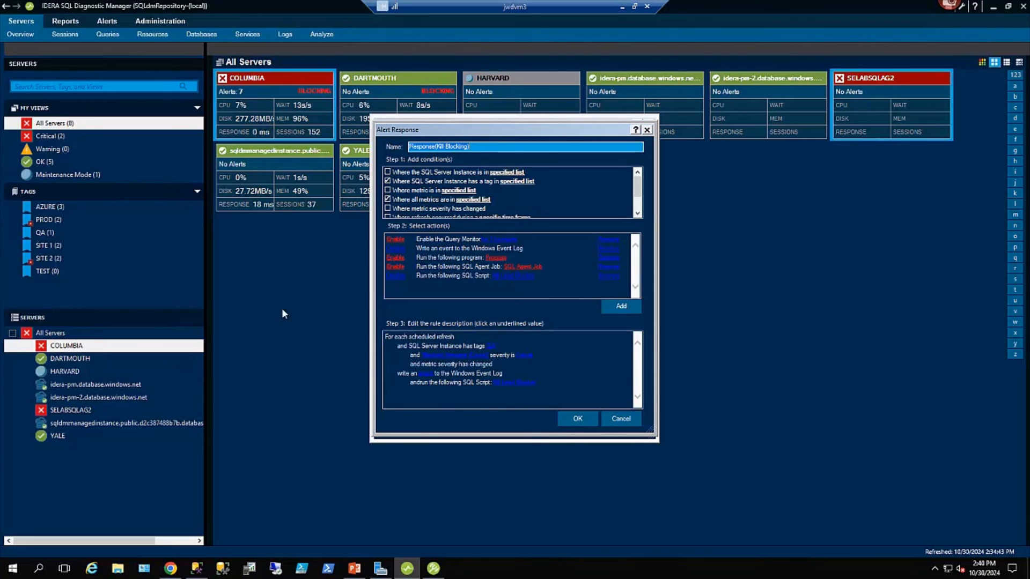
pyautogui.click(492, 346)
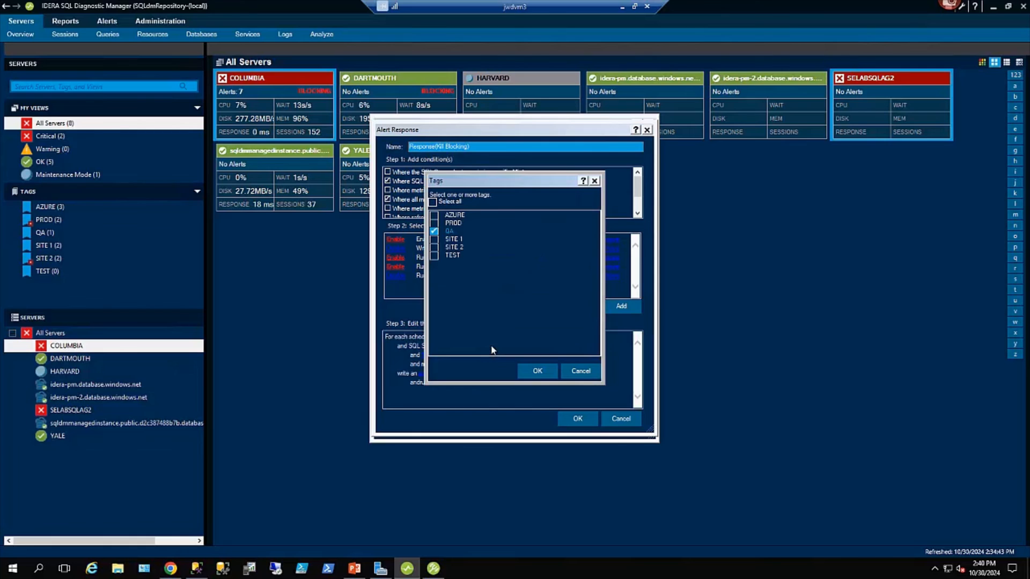
pyautogui.click(595, 182)
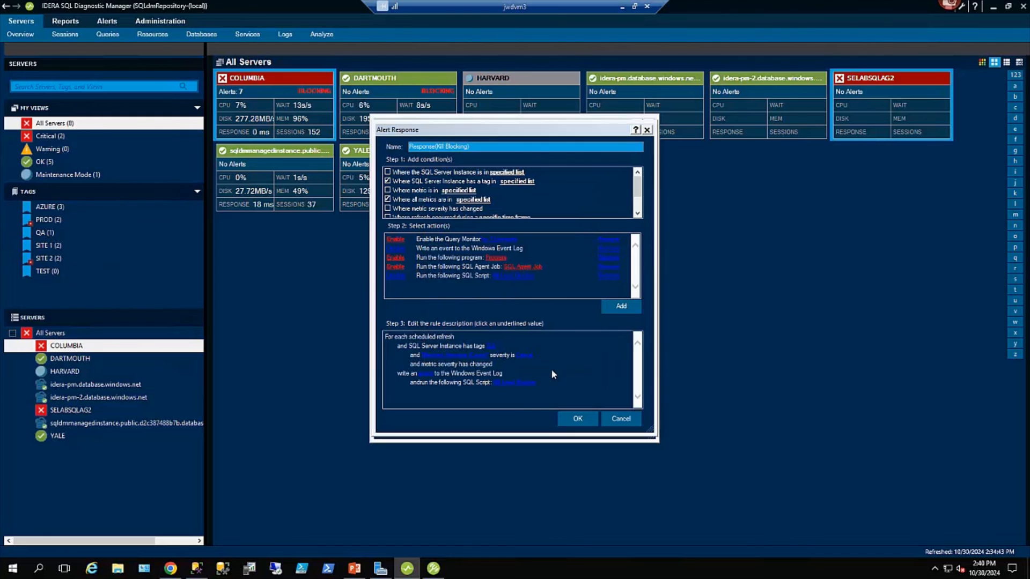
# Examine the SQL script of the rule's Kill Lead Blocker action and close the script action
pyautogui.click(516, 383)
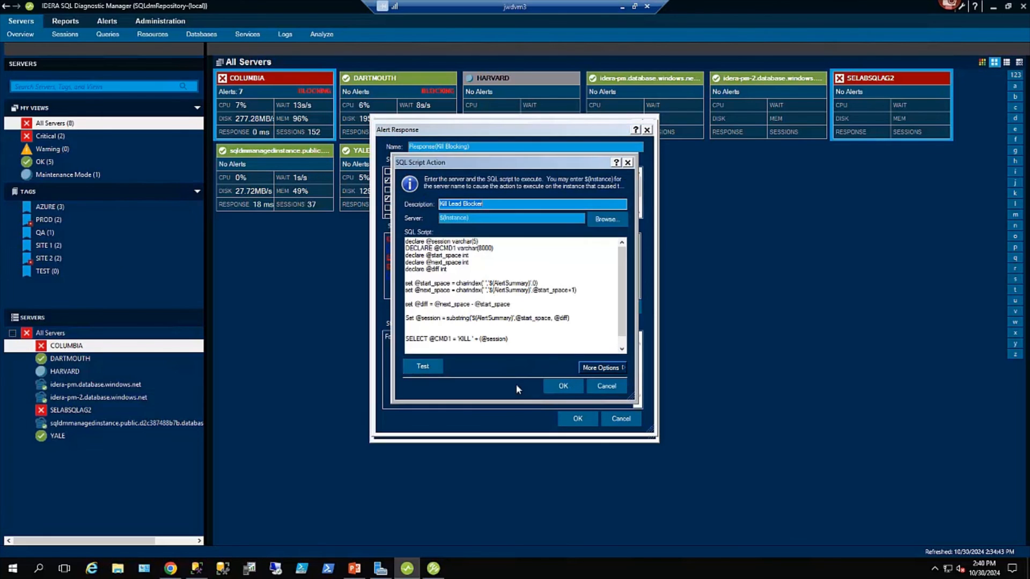
pyautogui.moveTo(529, 342); pyautogui.dragTo(358, 208)
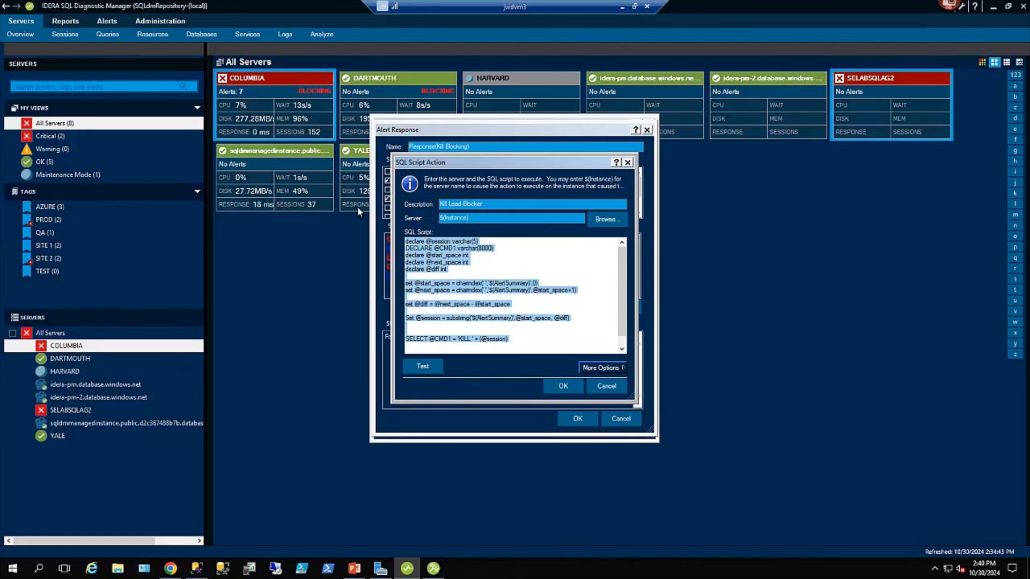
pyautogui.click(627, 163)
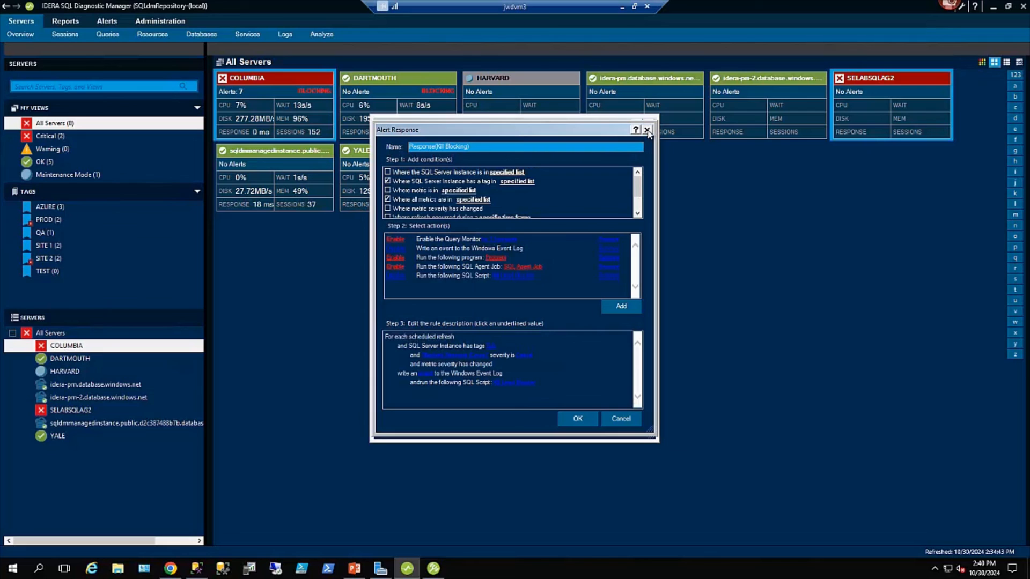